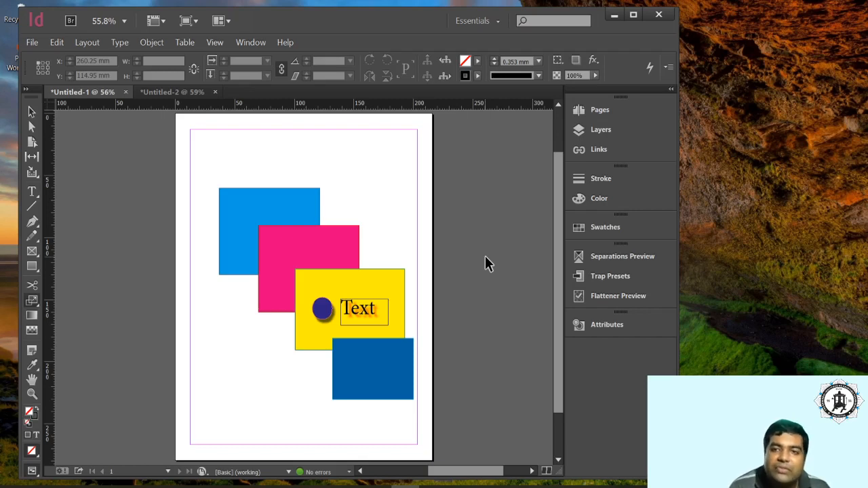
# Review the document's layers and check the CMYK fill values of the cyan rectangle.
pyautogui.click(600, 129)
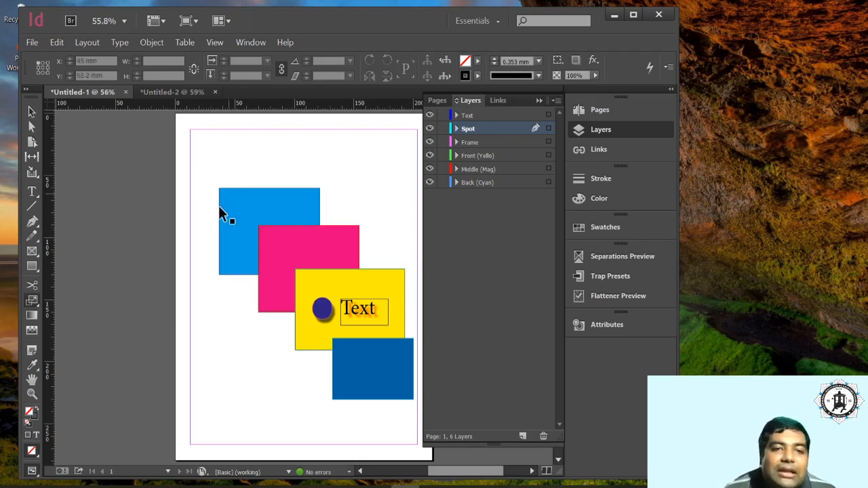
pyautogui.click(259, 200)
pyautogui.click(625, 198)
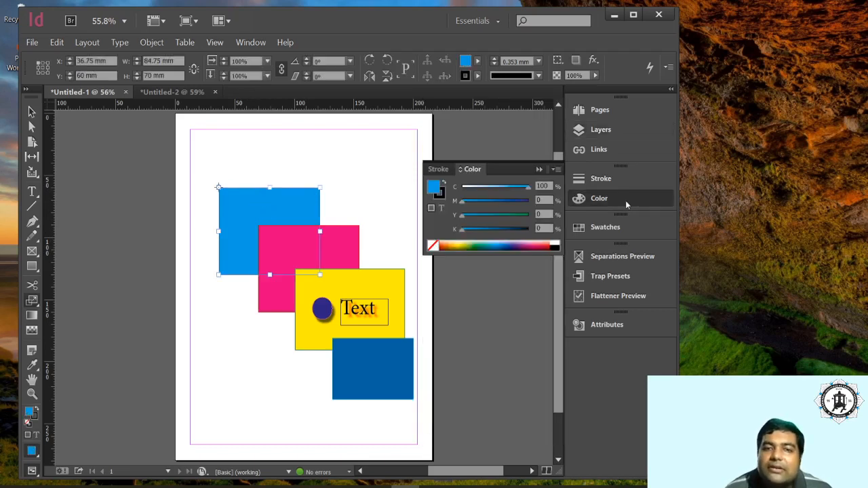
pyautogui.click(539, 169)
pyautogui.click(587, 130)
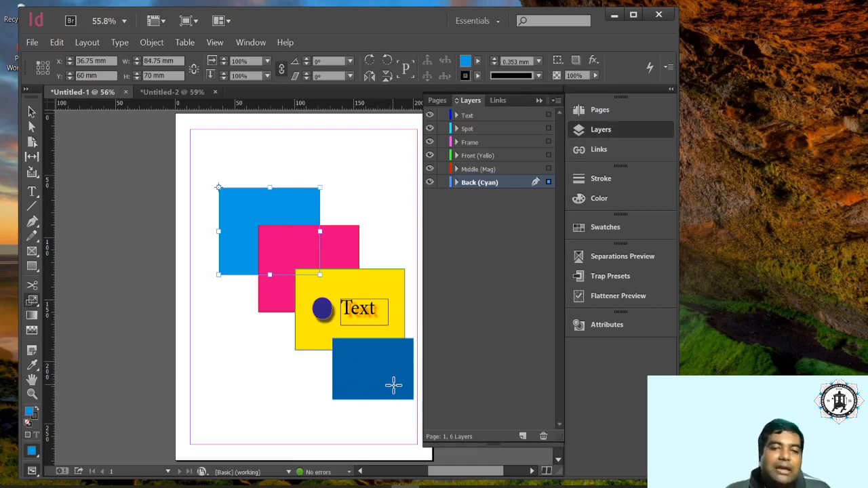
pyautogui.click(610, 204)
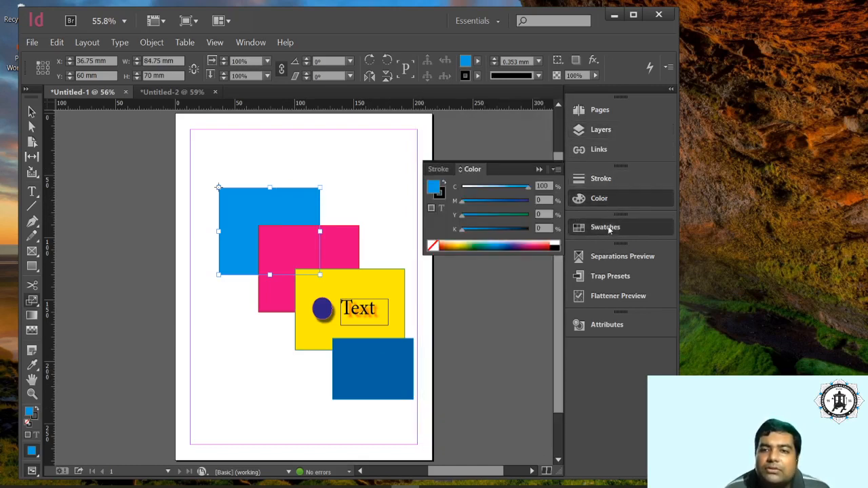
# Try filling the cyan rectangle with the PANTONE P 110-8 C swatch, and undo the fill.
pyautogui.click(610, 228)
pyautogui.click(464, 348)
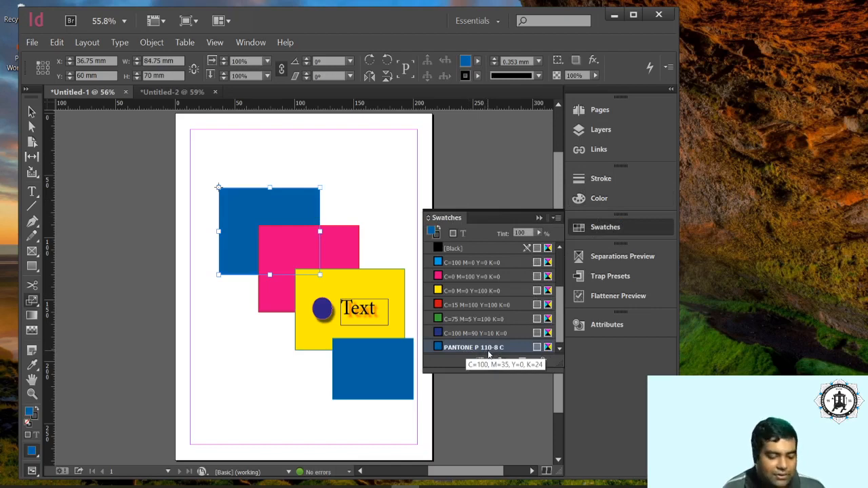
pyautogui.hotkey('ctrl', 'z')
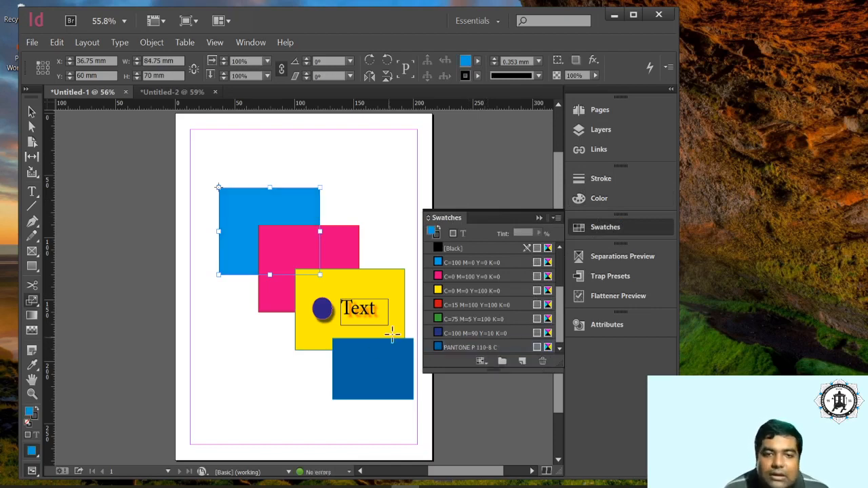
# Select the dark blue rectangle and check which swatch it uses as its fill.
pyautogui.click(31, 111)
pyautogui.click(372, 381)
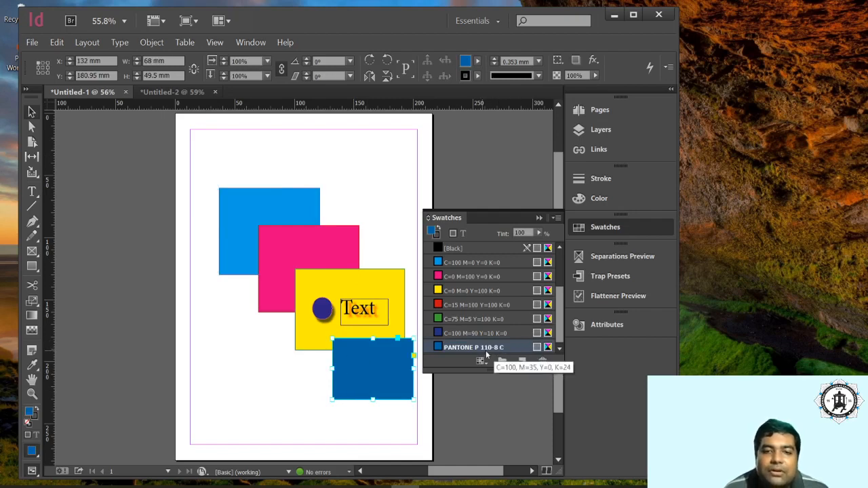
pyautogui.click(538, 225)
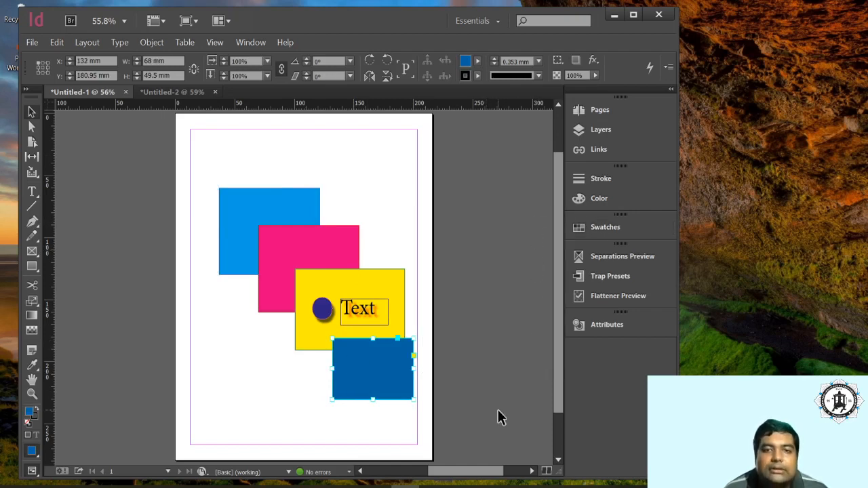
# Check which layers hold the magenta rectangle and the dark blue rectangle.
pyautogui.click(601, 130)
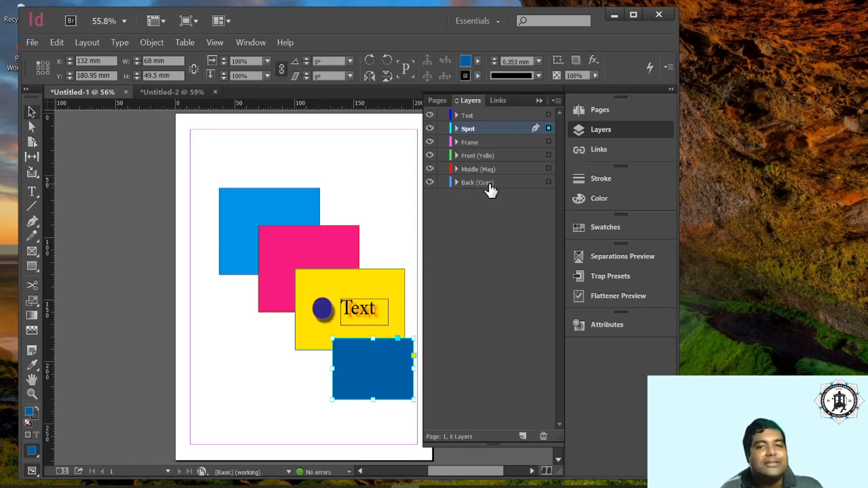
pyautogui.click(332, 249)
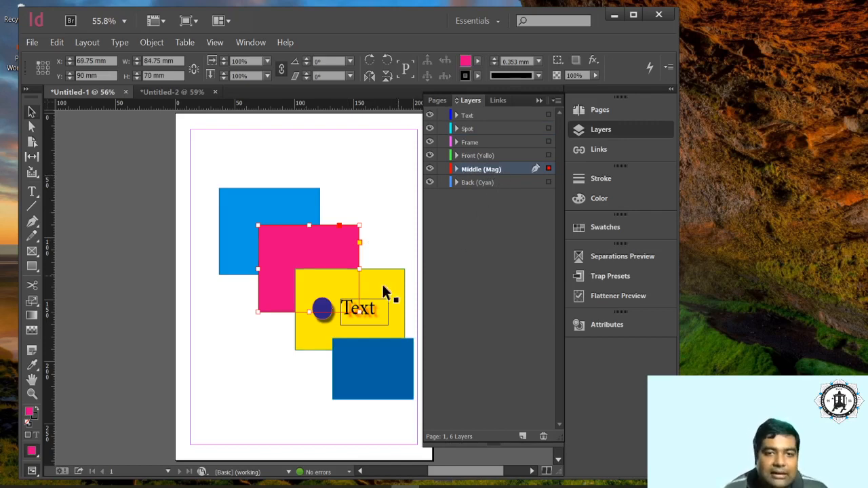
pyautogui.click(484, 130)
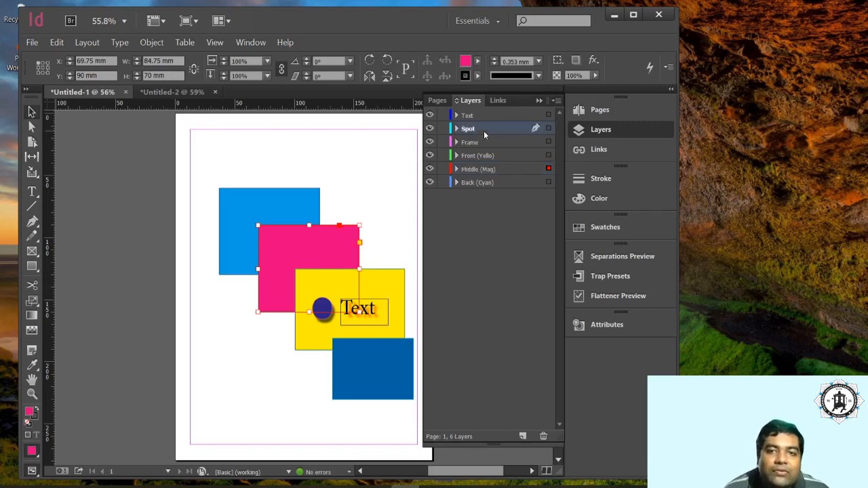
pyautogui.click(399, 385)
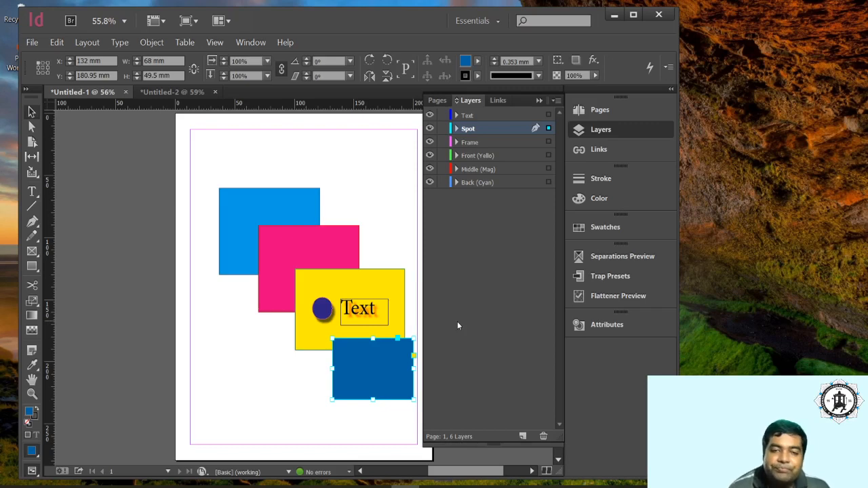
# Remove the drop shadow effect from the text frame on the yellow rectangle.
pyautogui.click(365, 312)
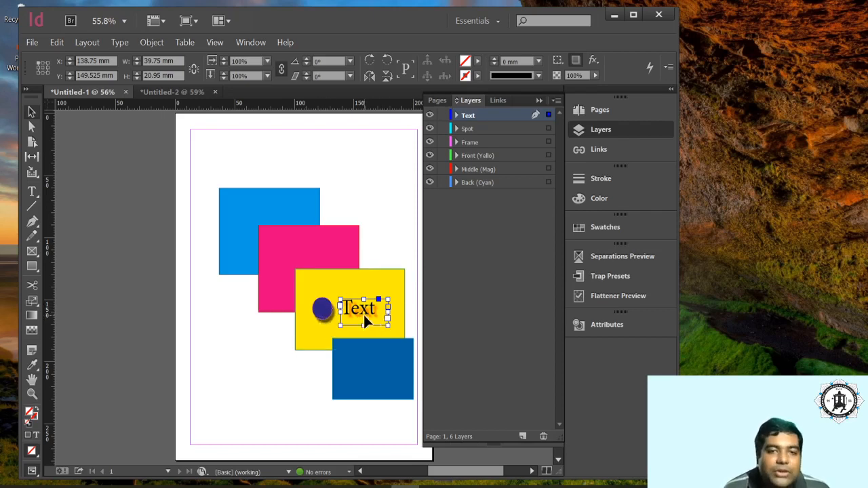
pyautogui.rightClick(360, 311)
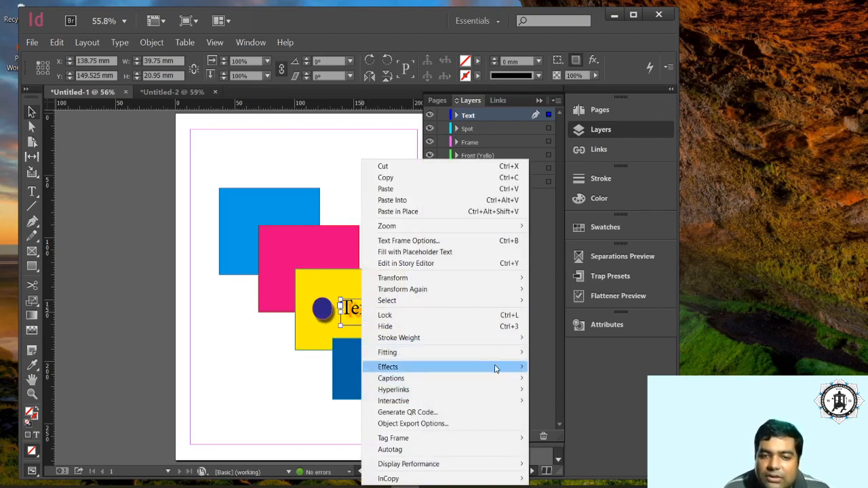
pyautogui.moveTo(502, 367)
pyautogui.click(560, 382)
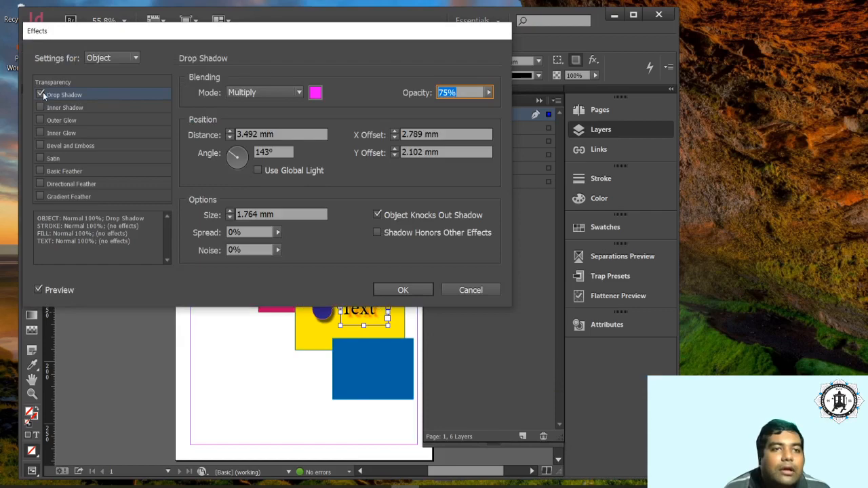
pyautogui.click(401, 289)
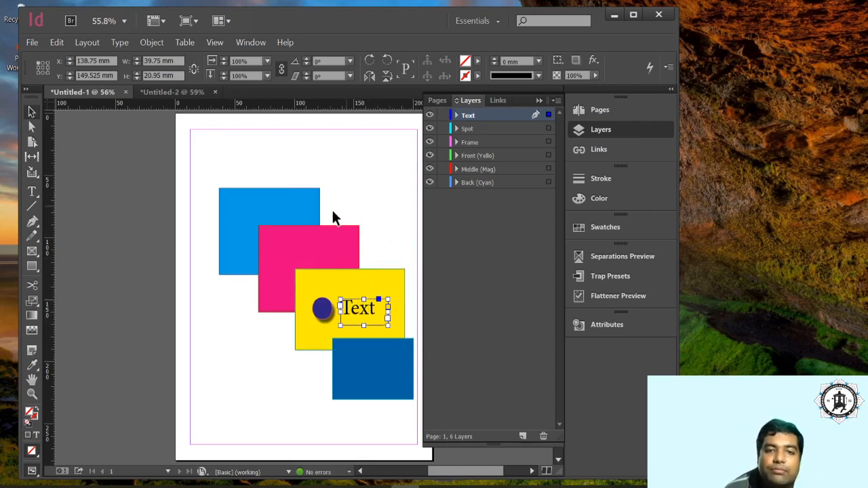
# Set the magenta and yellow rectangles' blending mode to Multiply with Knockout Group enabled, and deselect them.
pyautogui.click(397, 298)
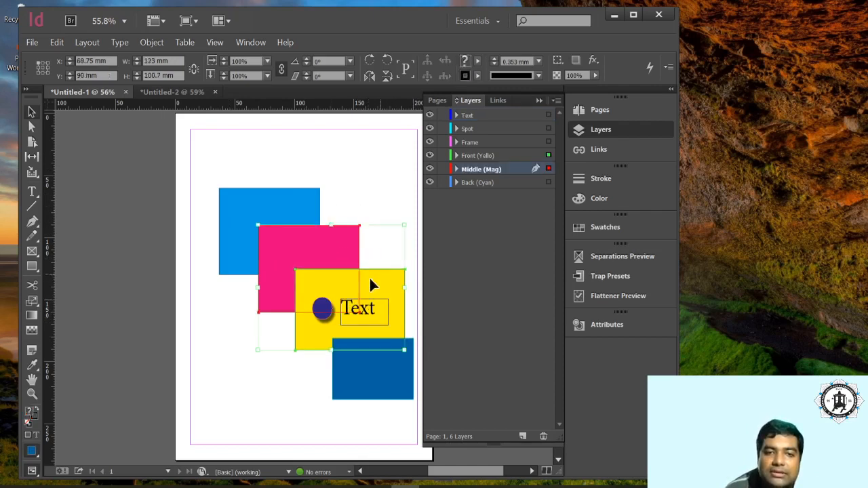
pyautogui.rightClick(381, 279)
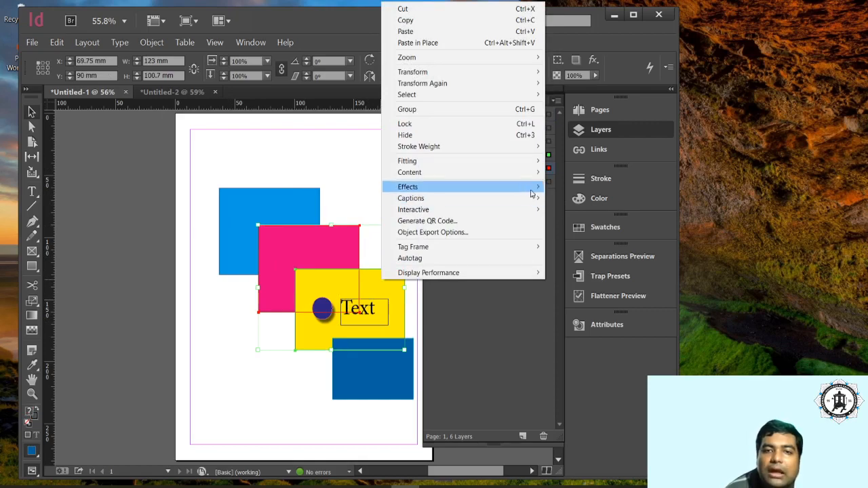
pyautogui.moveTo(531, 190)
pyautogui.click(577, 189)
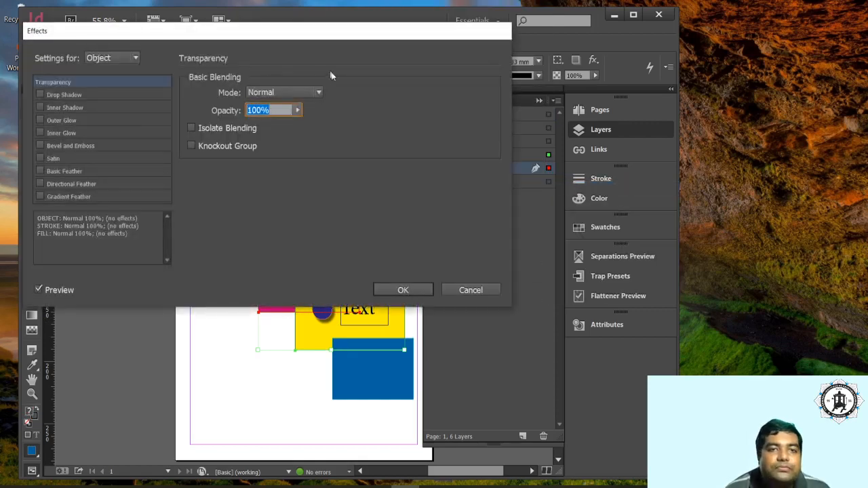
pyautogui.click(317, 91)
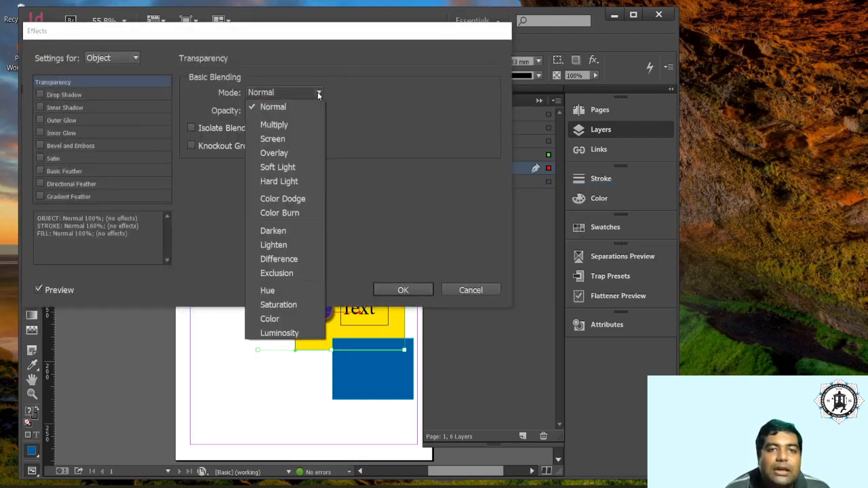
pyautogui.click(310, 125)
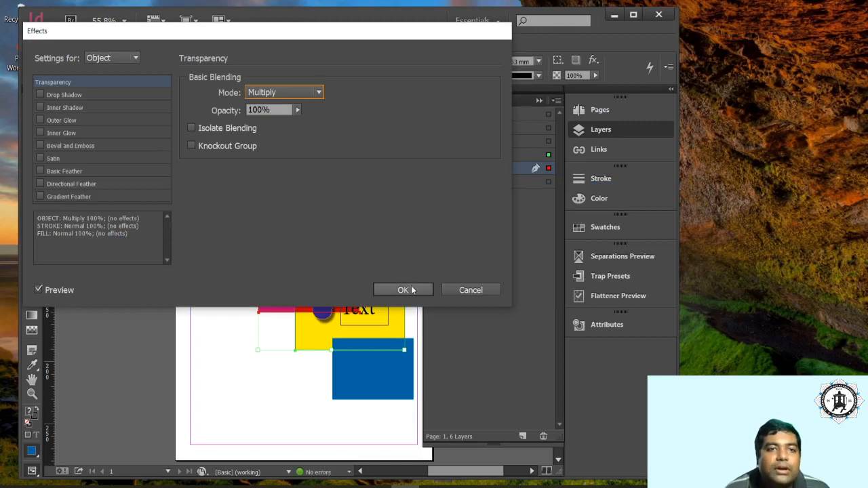
pyautogui.click(187, 144)
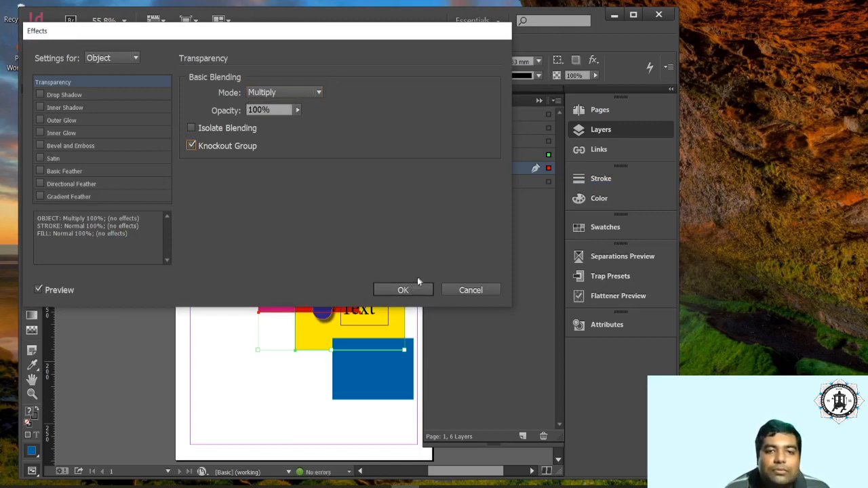
pyautogui.click(401, 290)
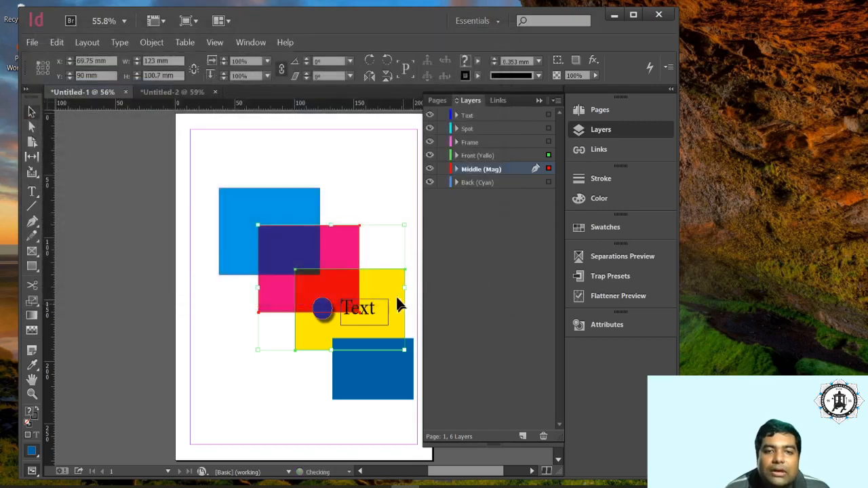
pyautogui.click(408, 200)
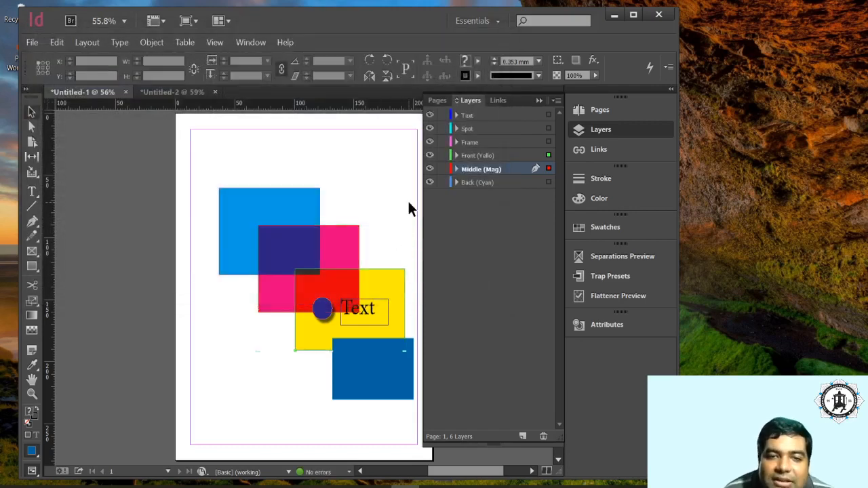
# Move the text frame slightly within the yellow rectangle to about X 140 mm, Y 152 mm, and deselect it.
pyautogui.click(368, 320)
pyautogui.moveTo(362, 310); pyautogui.dragTo(363, 313)
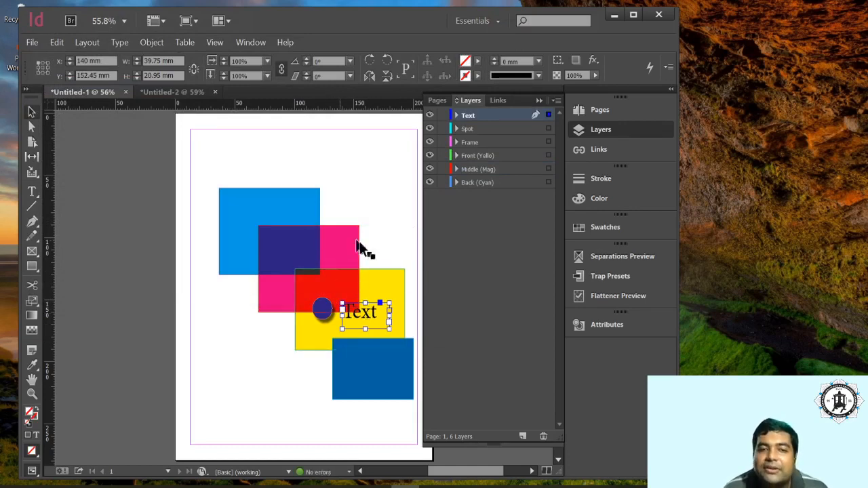
pyautogui.click(388, 242)
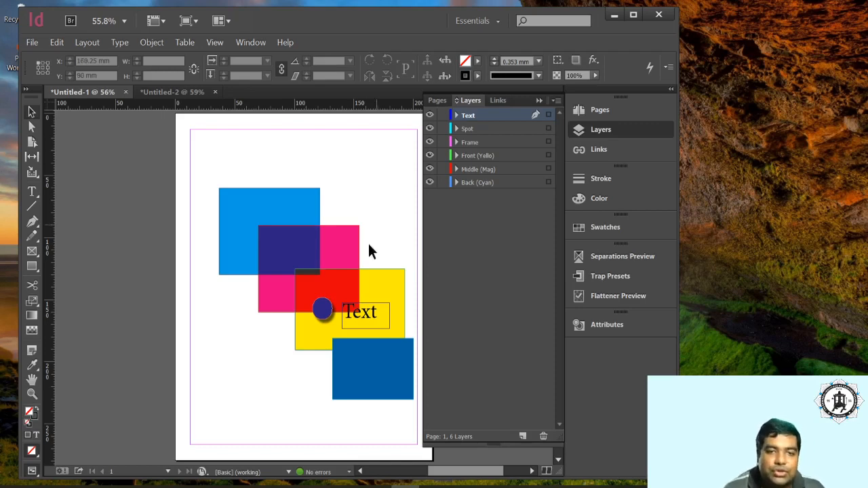
# Move the dark blue circle to about X 118 mm, Y 151 mm and remove its drop shadow.
pyautogui.moveTo(321, 321); pyautogui.dragTo(324, 315)
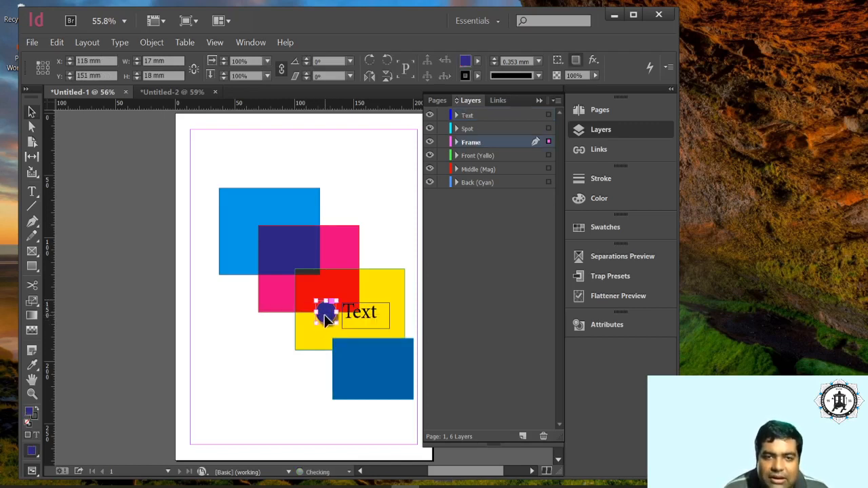
pyautogui.rightClick(324, 315)
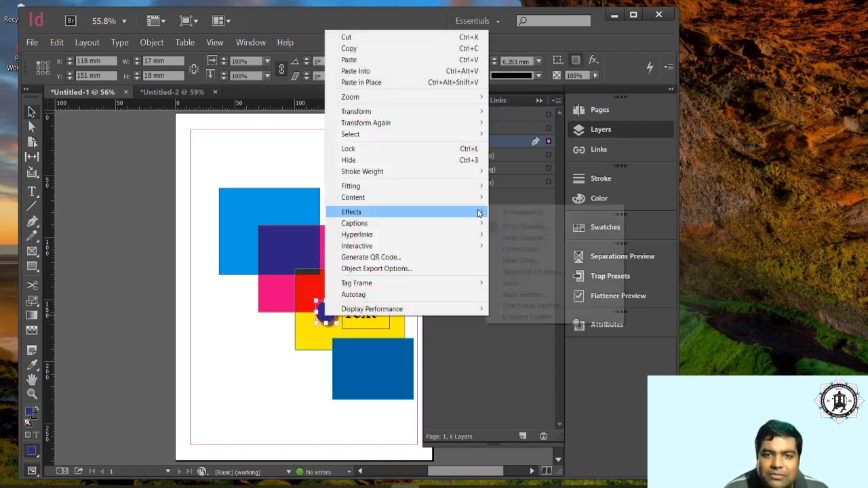
pyautogui.moveTo(479, 212)
pyautogui.click(510, 214)
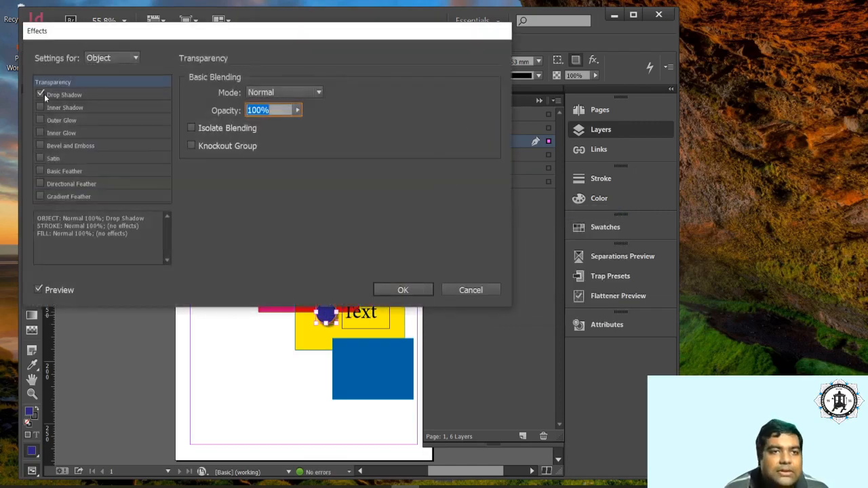
pyautogui.click(40, 94)
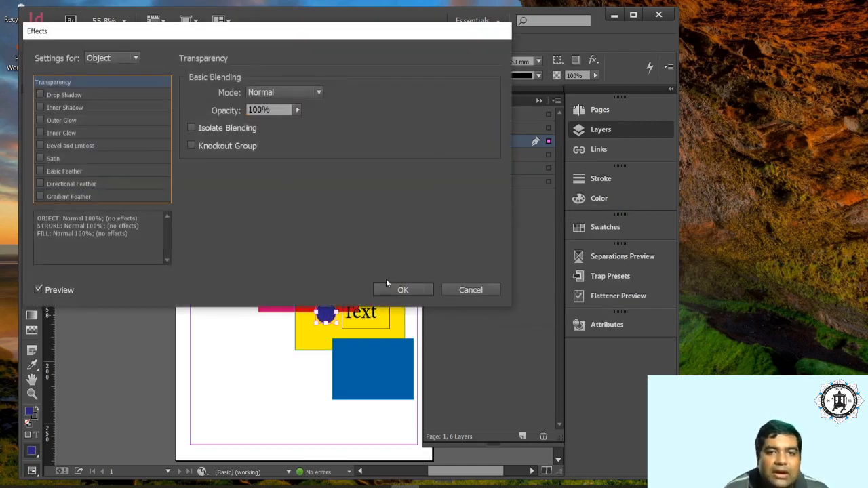
pyautogui.rightClick(368, 315)
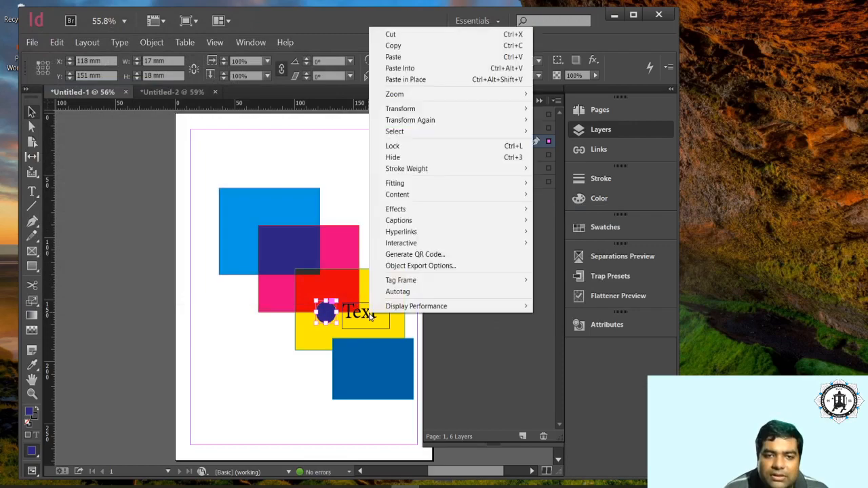
pyautogui.click(360, 313)
pyautogui.rightClick(368, 311)
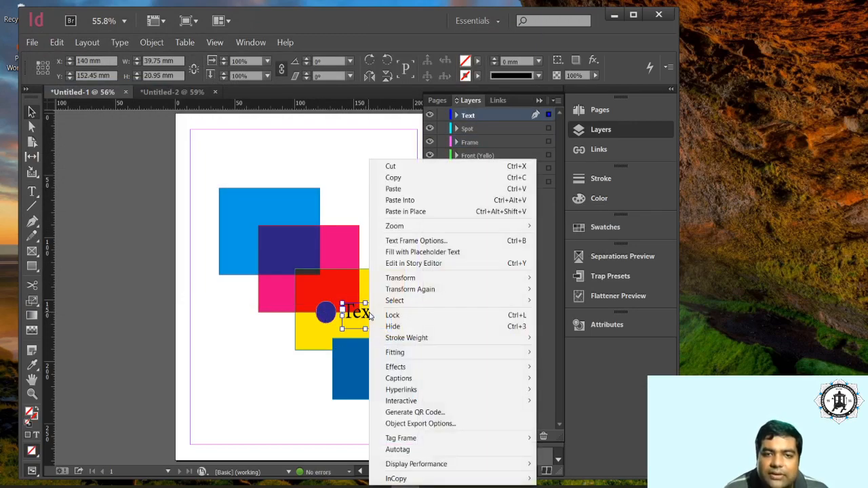
pyautogui.moveTo(465, 369)
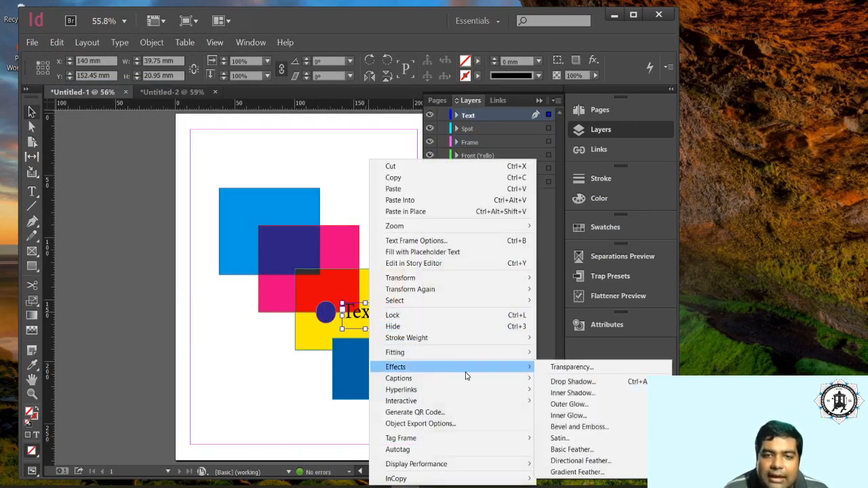
pyautogui.click(564, 391)
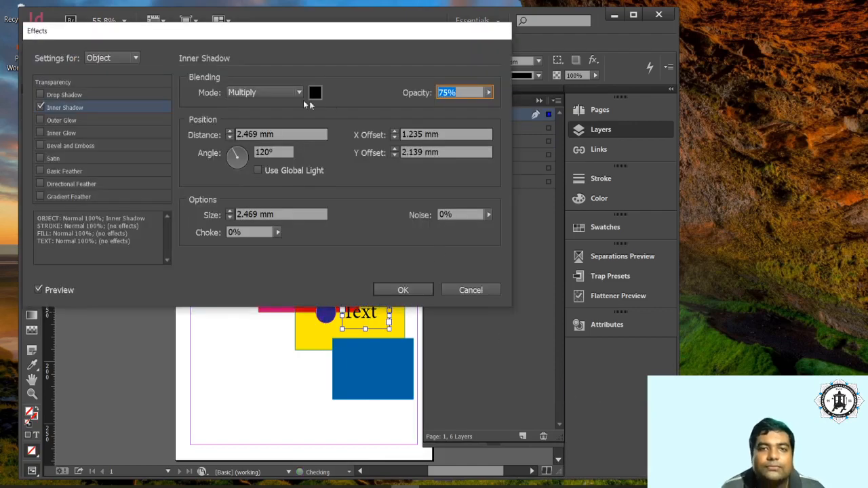
pyautogui.click(40, 95)
pyautogui.click(40, 107)
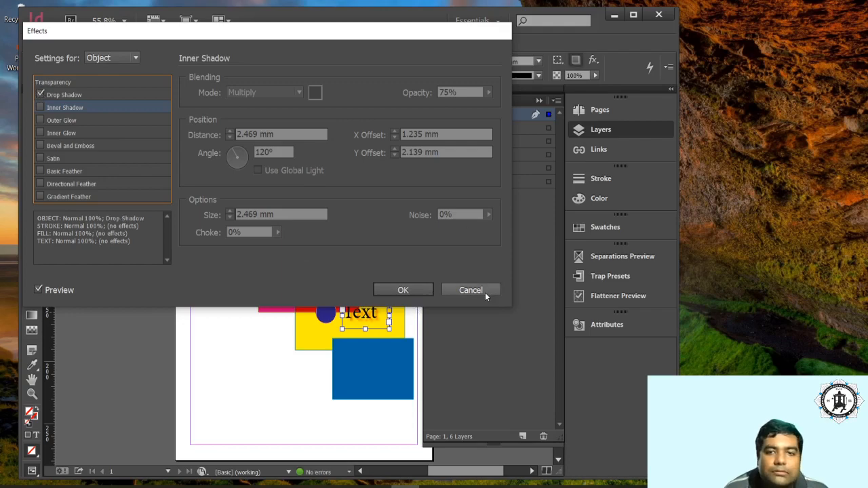
pyautogui.click(483, 291)
# Apply a magenta Multiply drop shadow at 75% opacity to the text frame on the yellow rectangle.
pyautogui.rightClick(367, 343)
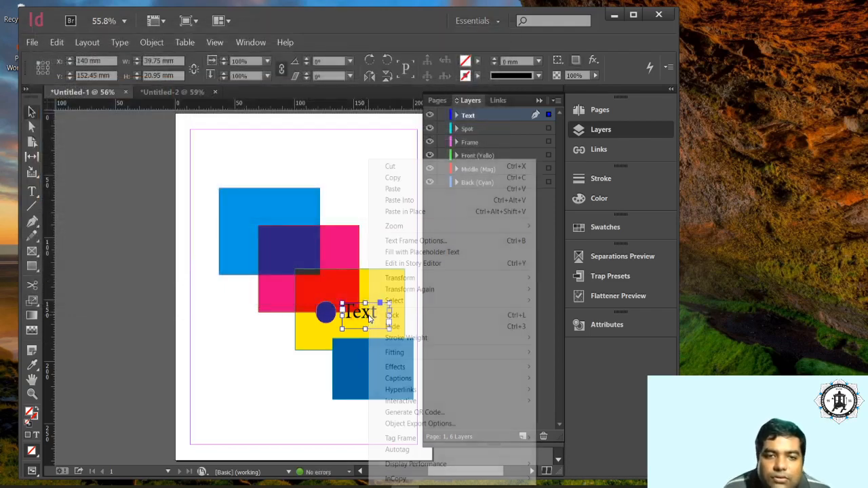
pyautogui.moveTo(523, 367)
pyautogui.click(559, 382)
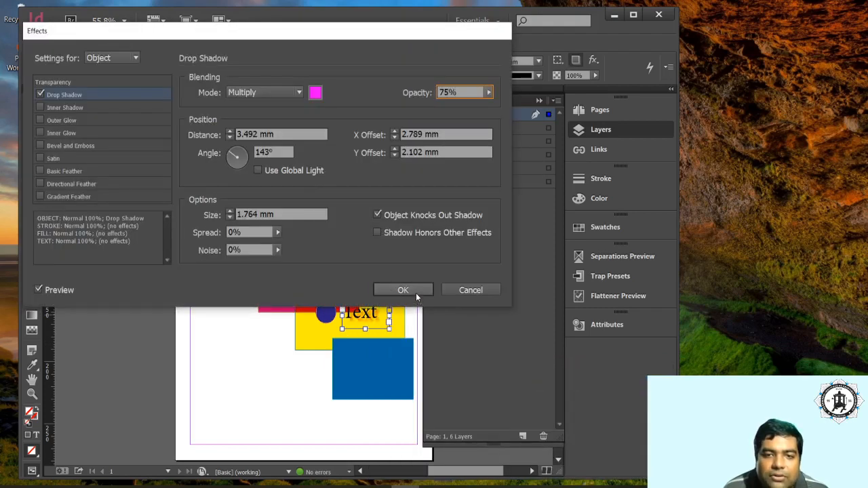
pyautogui.click(415, 293)
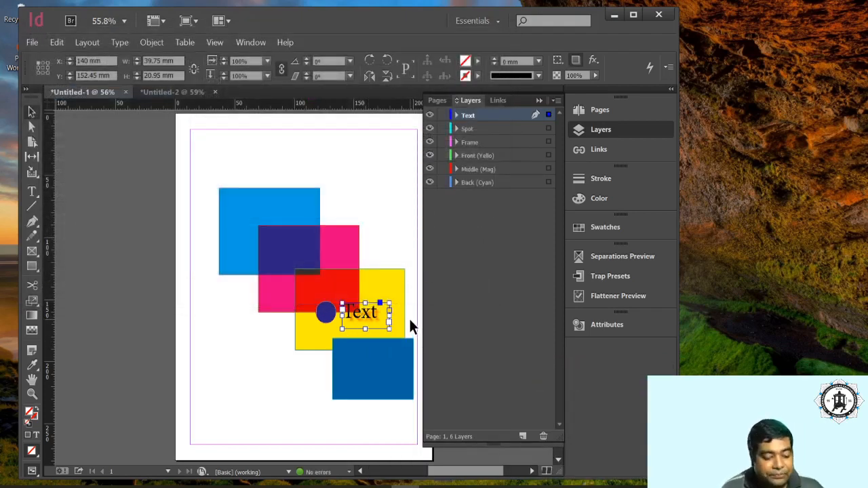
# Move the dark blue circle to about X 70 mm, Y 20 mm and the text frame to about X 92 mm, Y 19 mm, and deselect.
pyautogui.press('e')
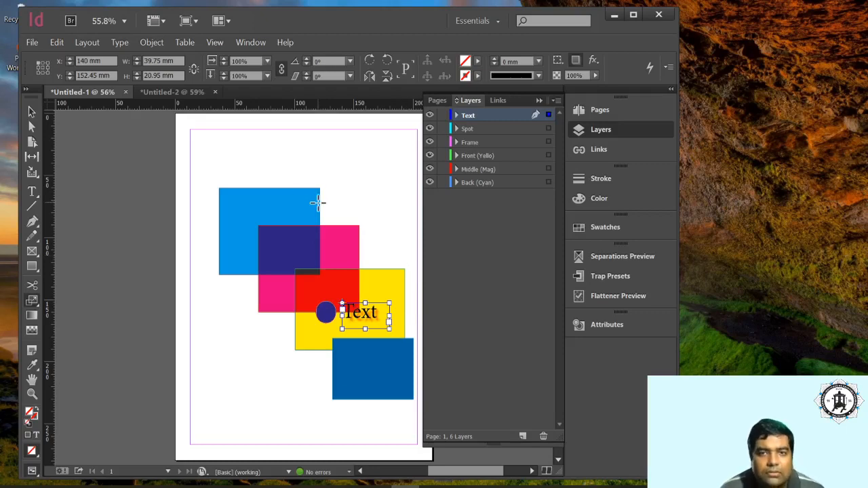
pyautogui.click(32, 112)
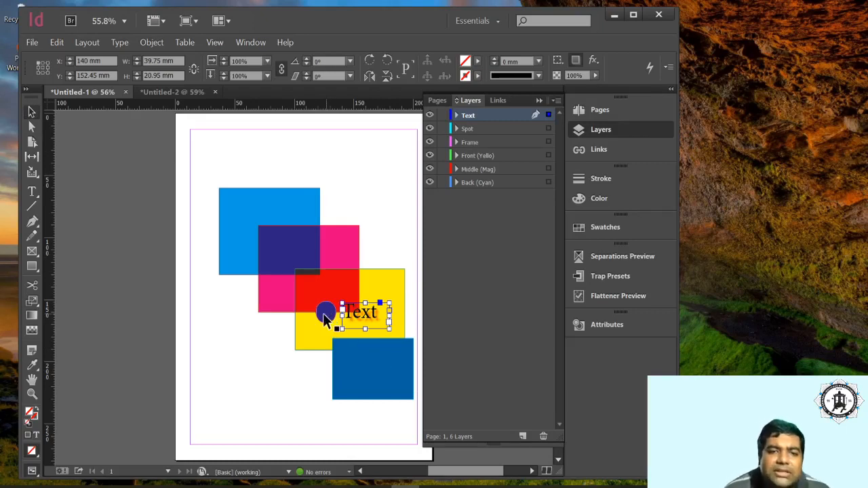
pyautogui.moveTo(328, 318); pyautogui.dragTo(265, 150)
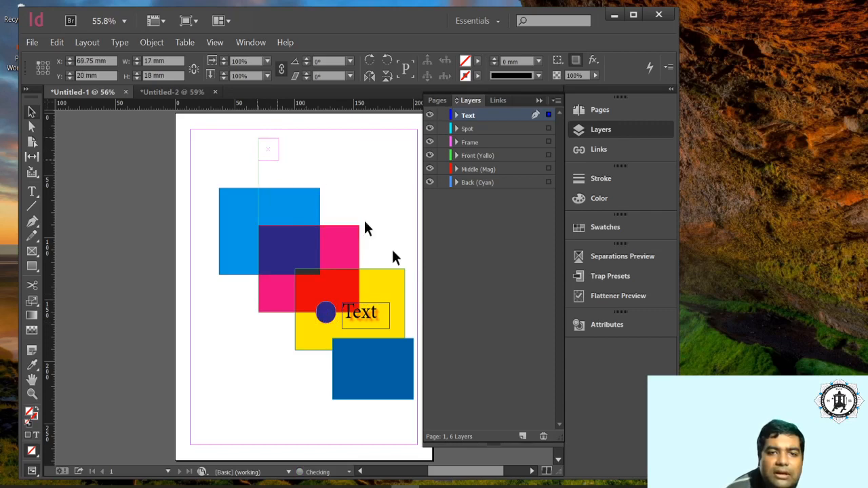
pyautogui.moveTo(370, 317); pyautogui.dragTo(318, 153)
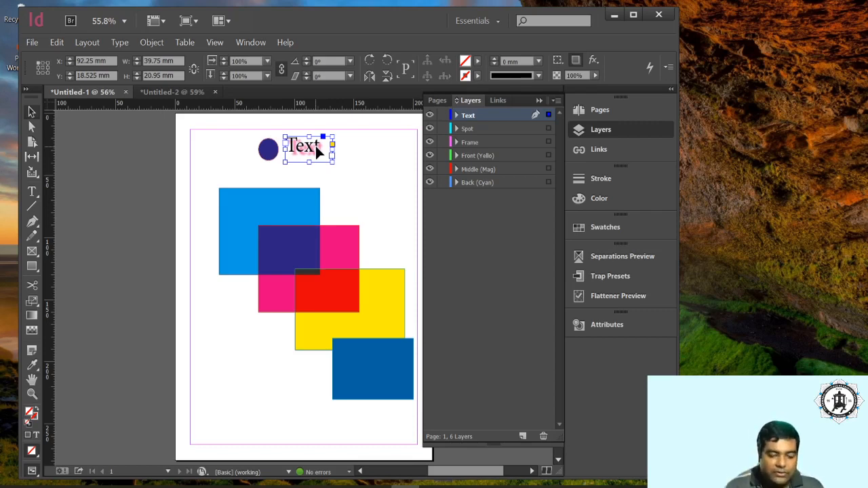
pyautogui.press('e')
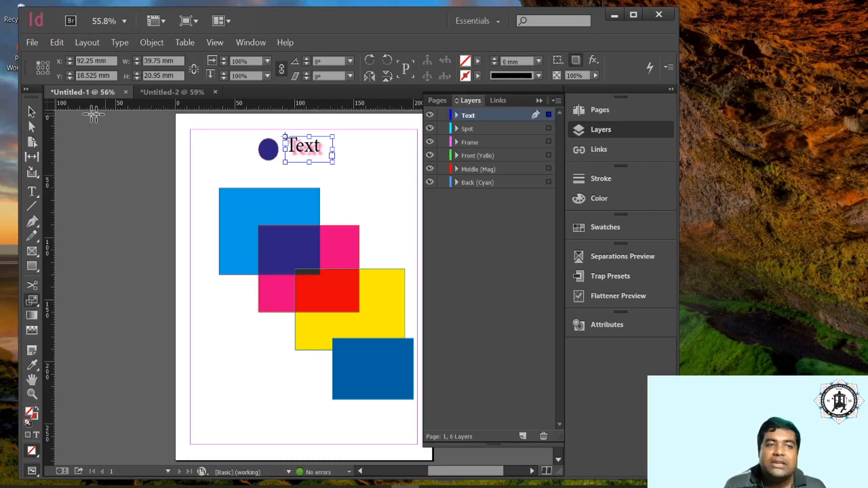
pyautogui.click(32, 111)
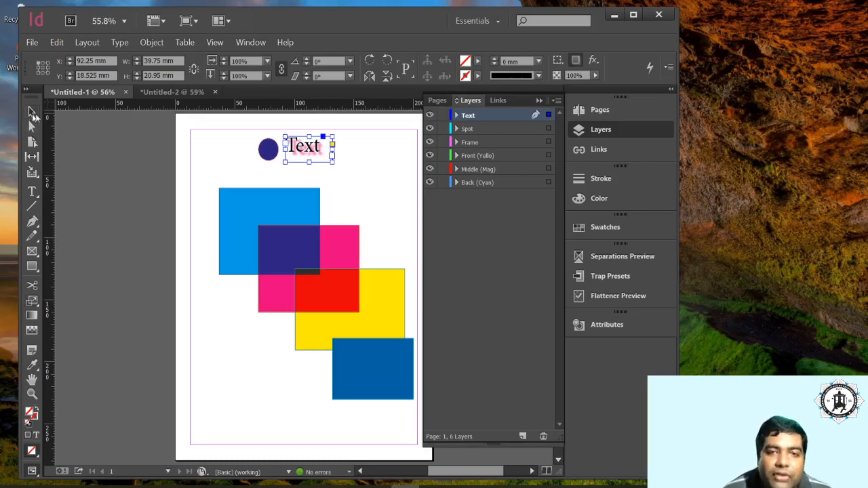
pyautogui.click(361, 176)
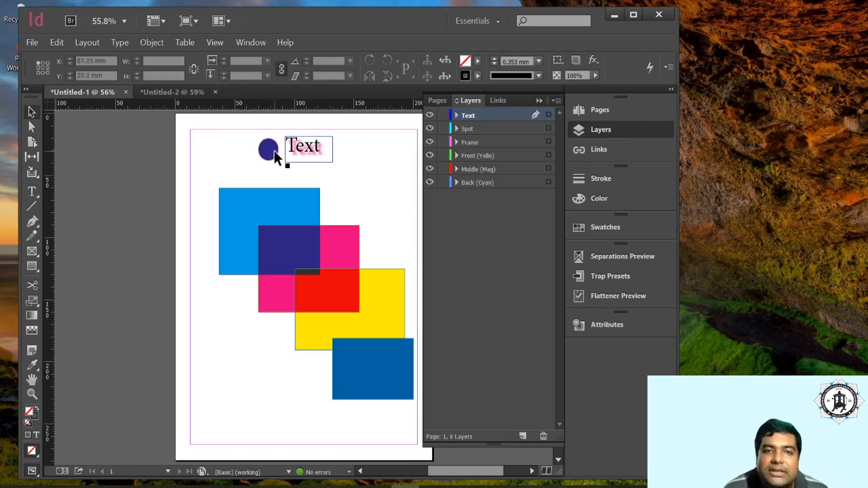
# Try the text frame over the dark blue circle, move it back, and place the circle behind the text at about X 91 mm, Y 19 mm.
pyautogui.moveTo(303, 146); pyautogui.dragTo(286, 157)
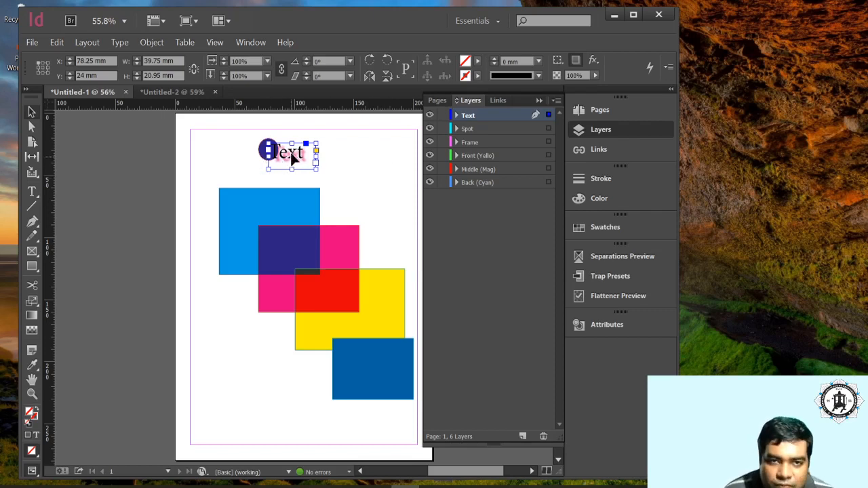
pyautogui.moveTo(295, 159); pyautogui.dragTo(306, 151)
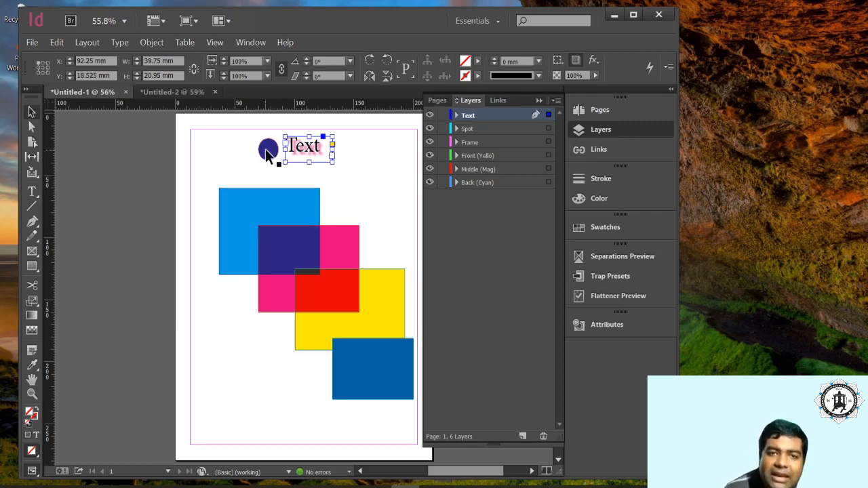
pyautogui.moveTo(265, 149); pyautogui.dragTo(290, 148)
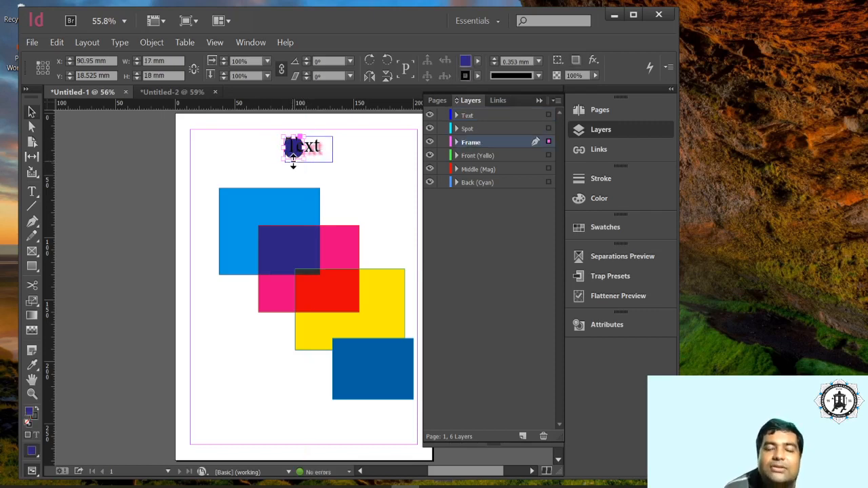
pyautogui.click(276, 148)
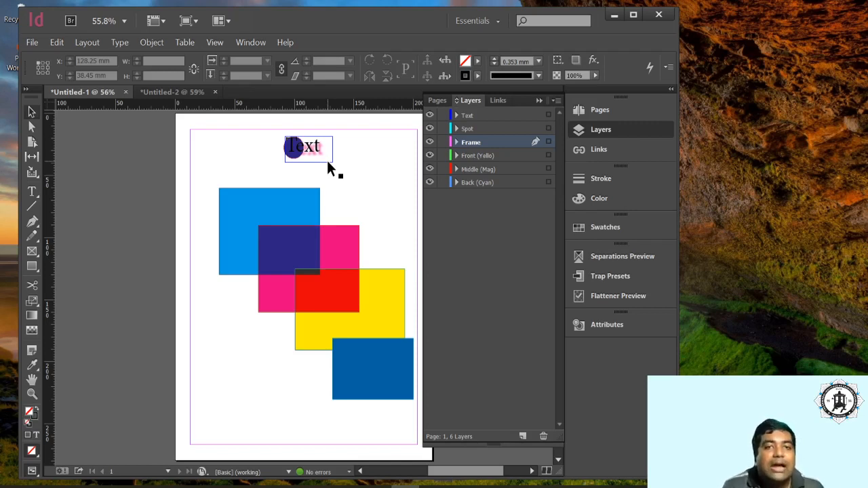
# Switch to the Untitled-2 document and examine the swatches and CMYK values of the yellow rectangle's fill.
pyautogui.click(168, 93)
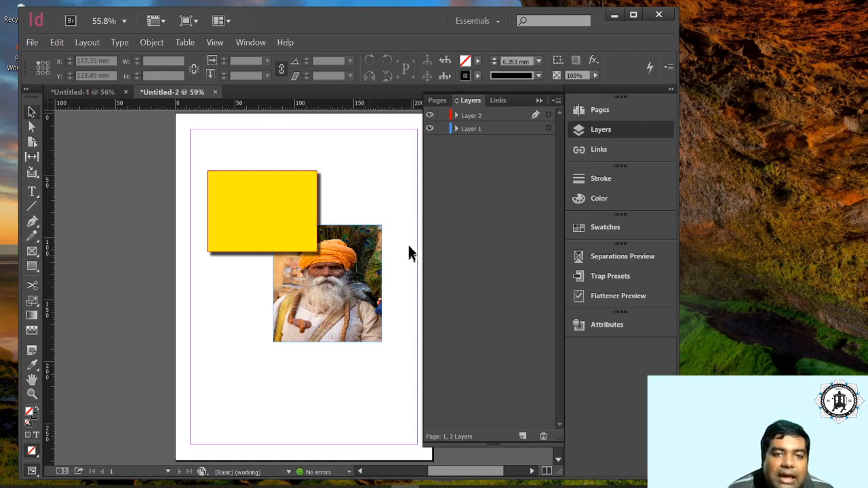
pyautogui.click(260, 202)
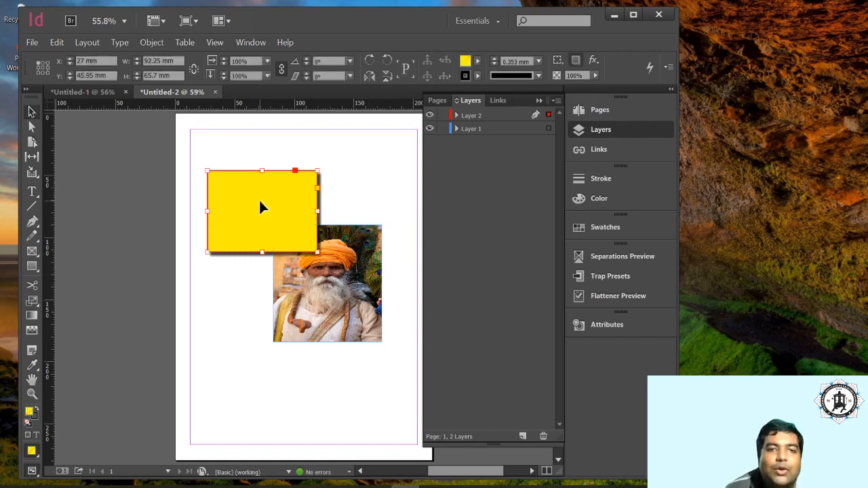
pyautogui.click(601, 226)
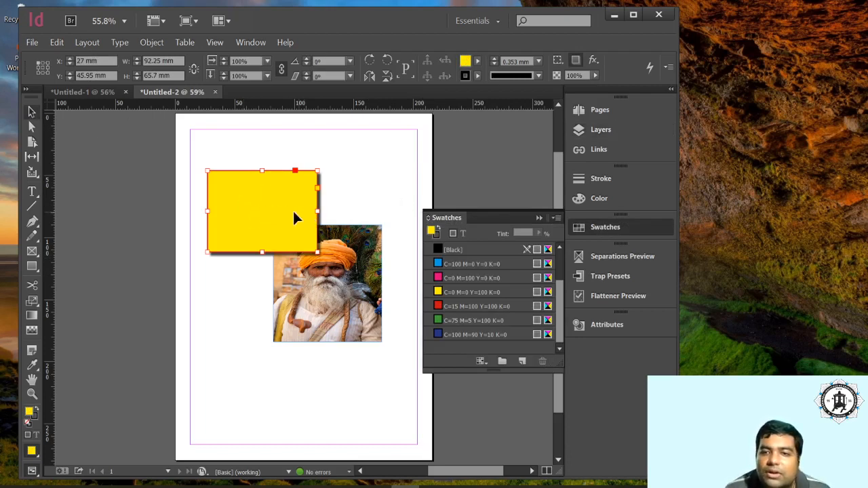
pyautogui.click(619, 202)
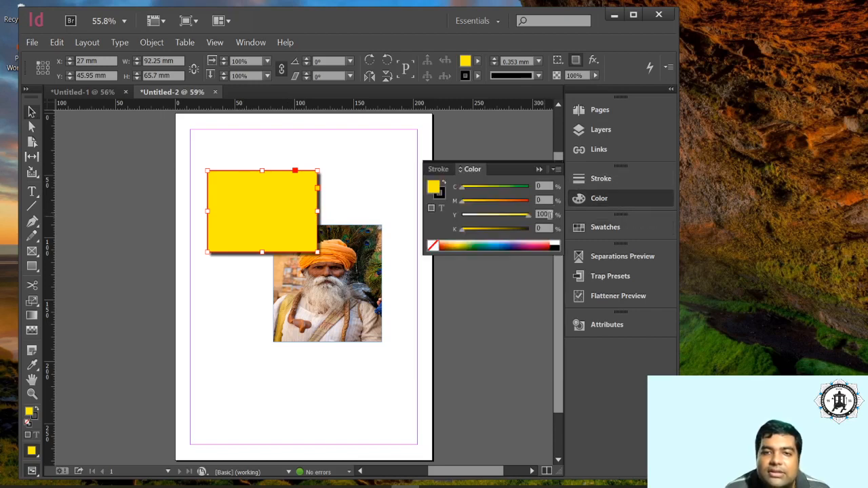
pyautogui.click(539, 169)
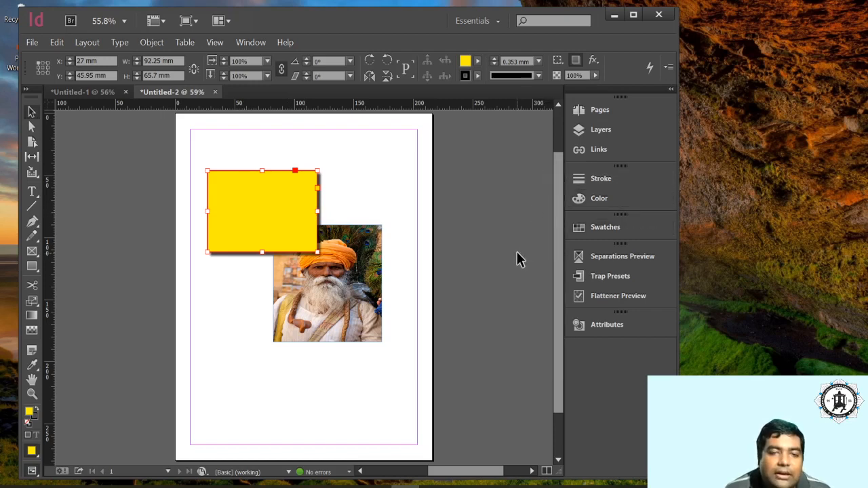
pyautogui.click(398, 266)
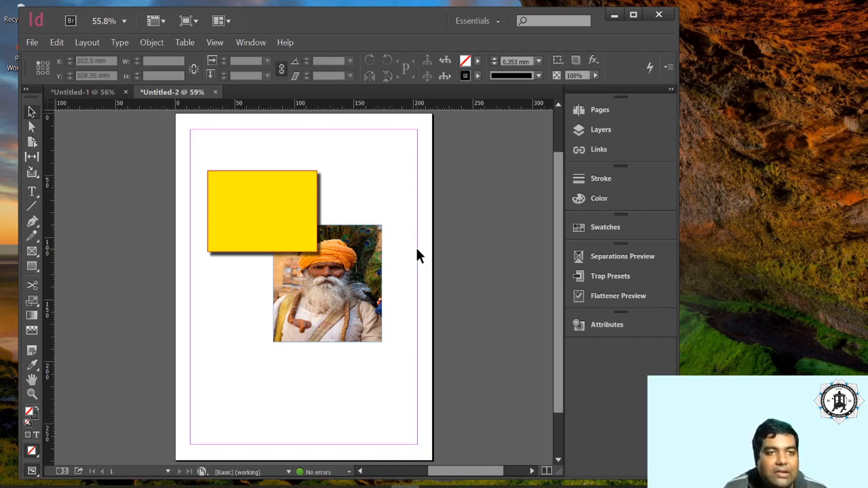
pyautogui.click(243, 217)
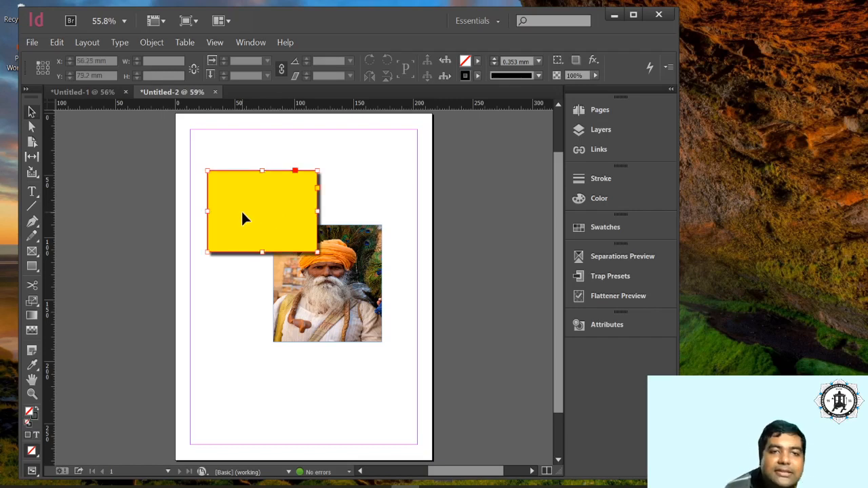
pyautogui.click(360, 310)
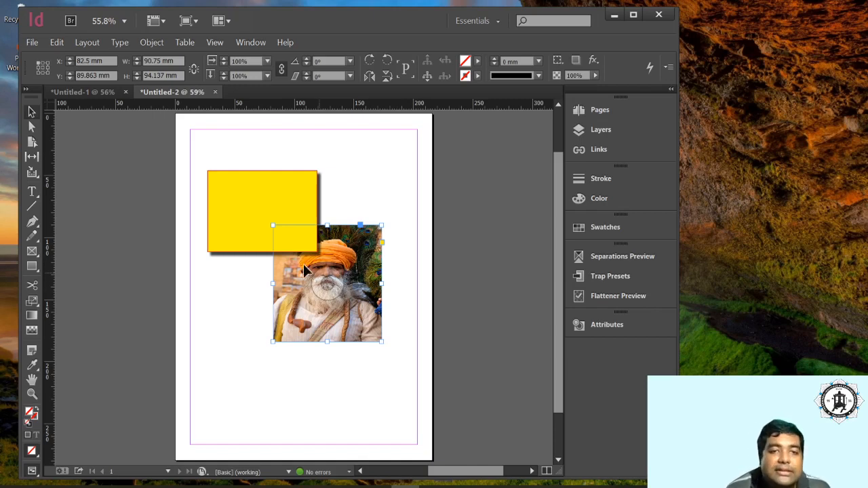
pyautogui.click(275, 212)
pyautogui.click(352, 317)
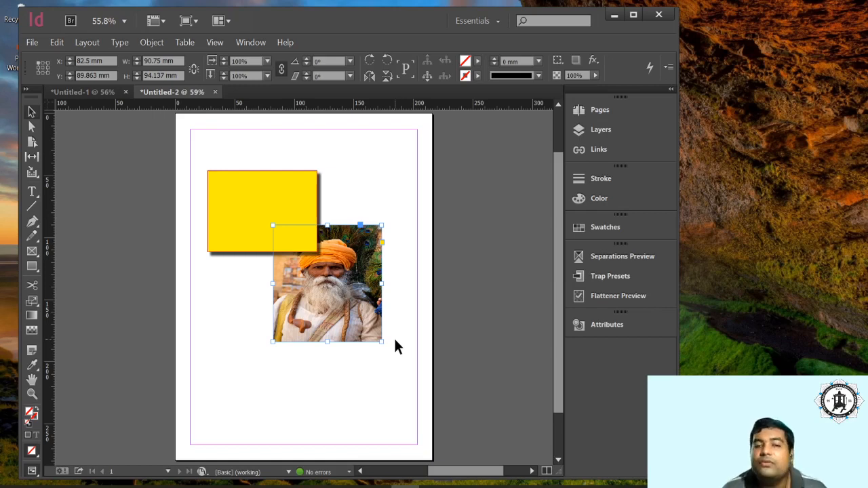
# Set the Untitled-2 document's transparency blend space to Document CMYK.
pyautogui.click(57, 43)
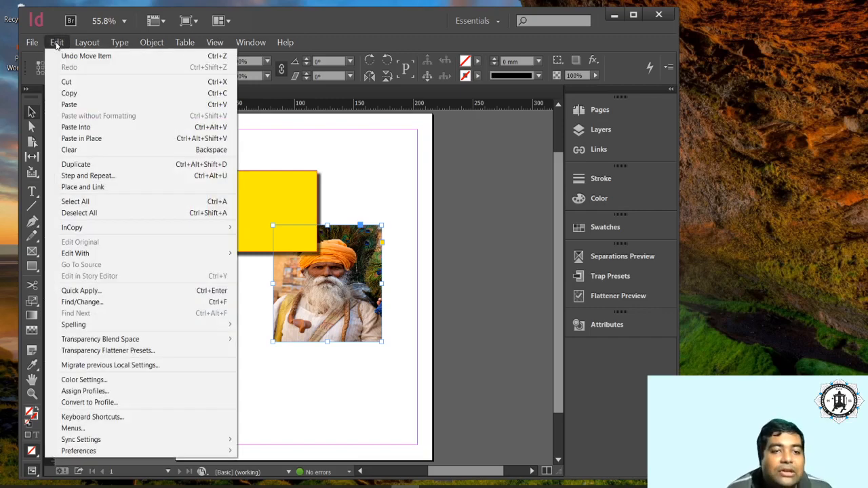
pyautogui.moveTo(177, 340)
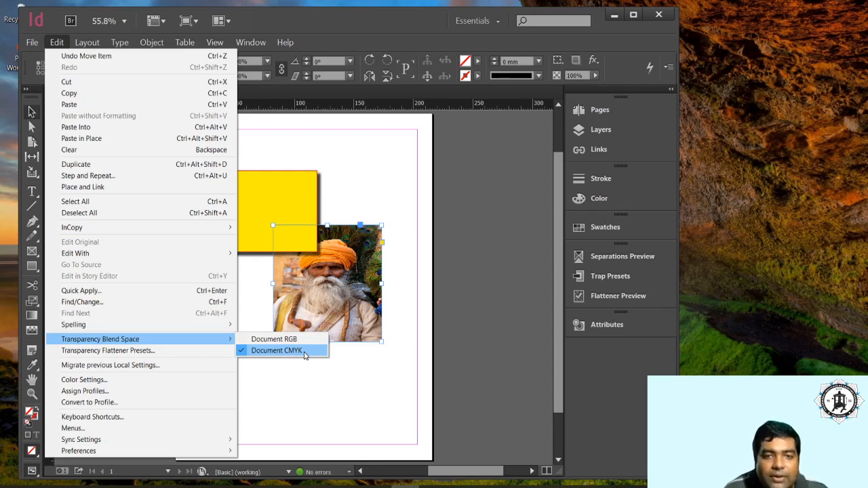
pyautogui.click(305, 352)
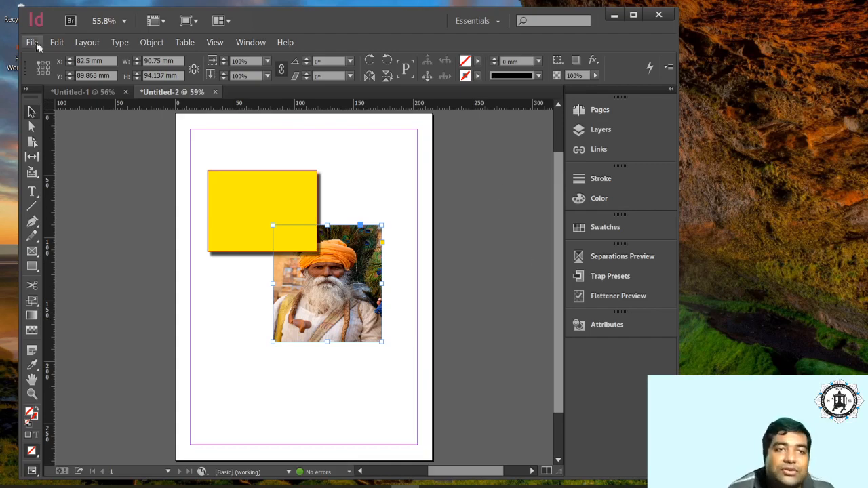
# Change the Untitled-2 document's transparency blend space to Document RGB.
pyautogui.click(57, 43)
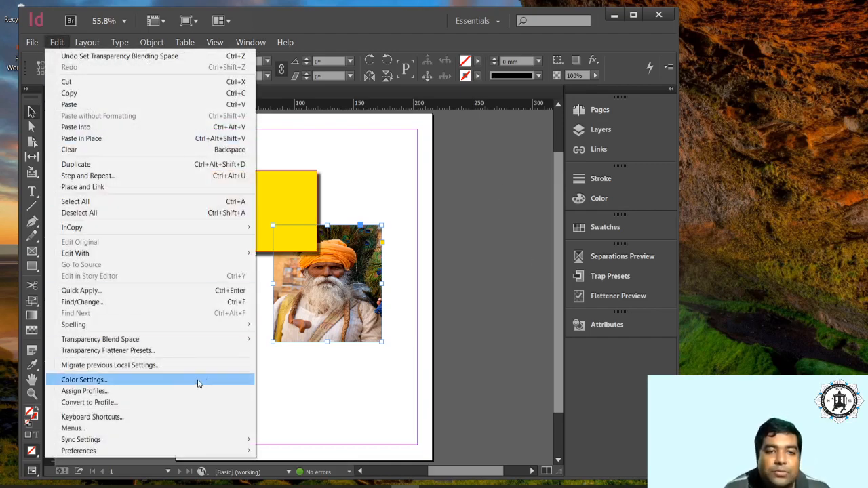
pyautogui.moveTo(238, 347)
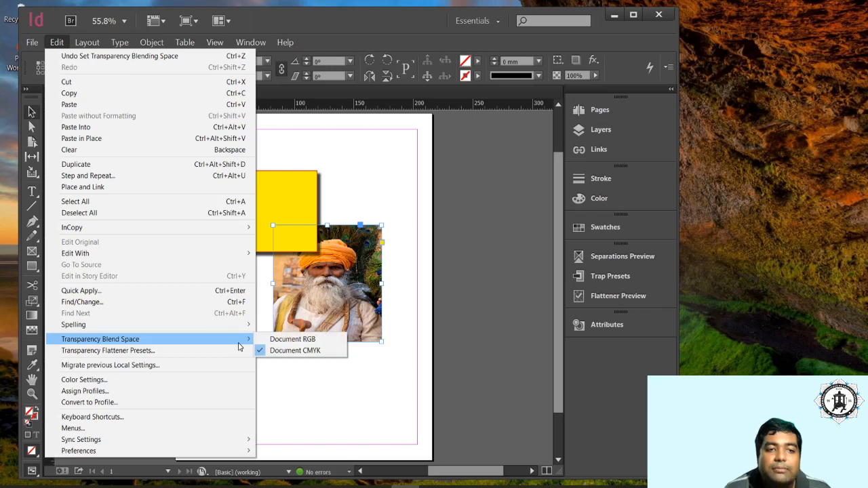
pyautogui.click(291, 340)
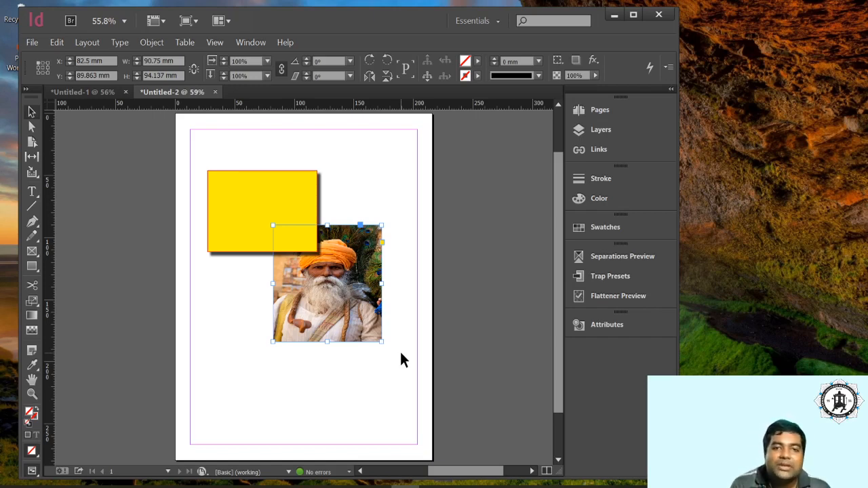
pyautogui.press('e')
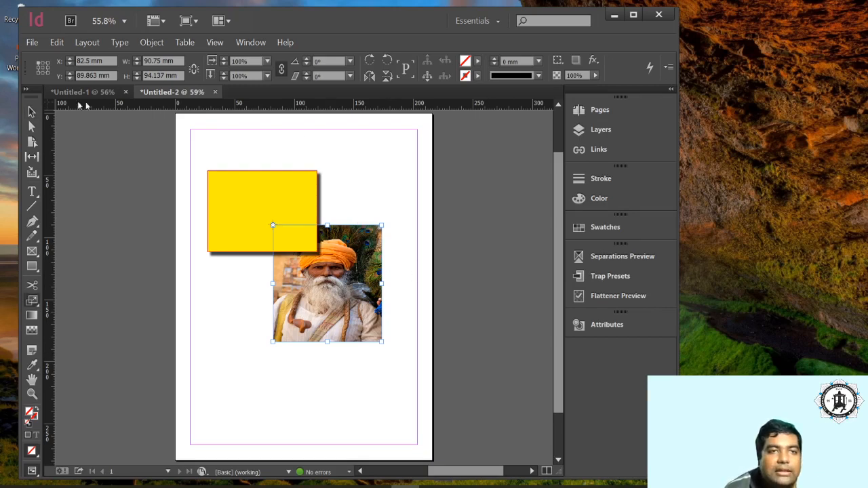
# Switch to the Untitled-1 document and examine the fill color composition of the darker blue rectangle overlapping the yellow one.
pyautogui.click(85, 92)
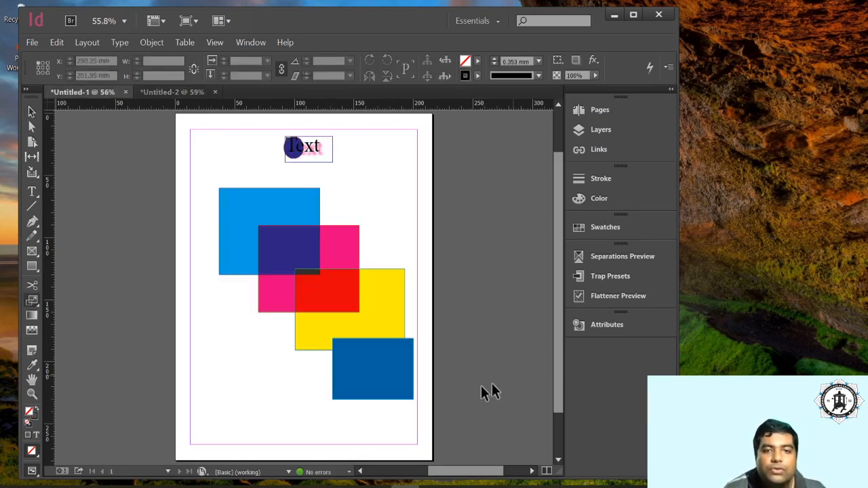
pyautogui.click(31, 110)
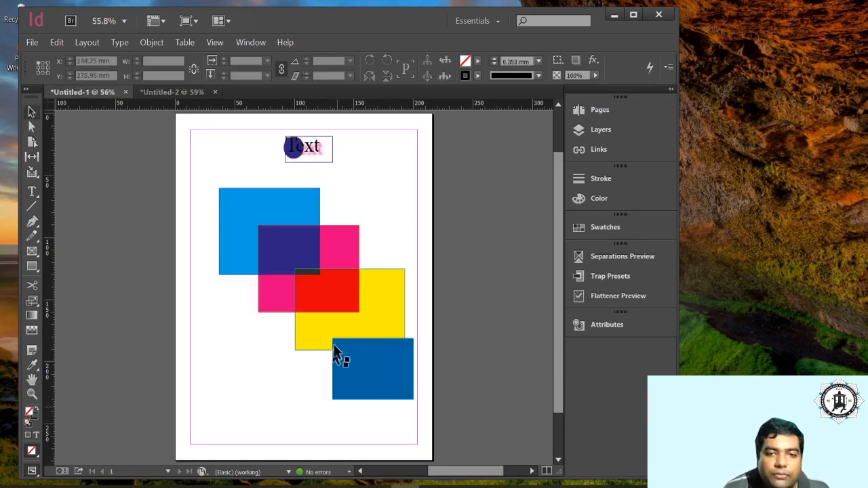
pyautogui.click(382, 390)
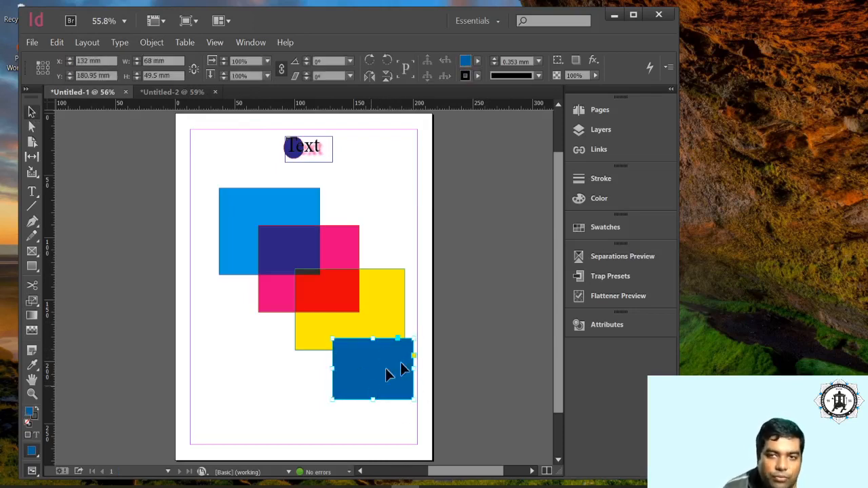
pyautogui.click(606, 200)
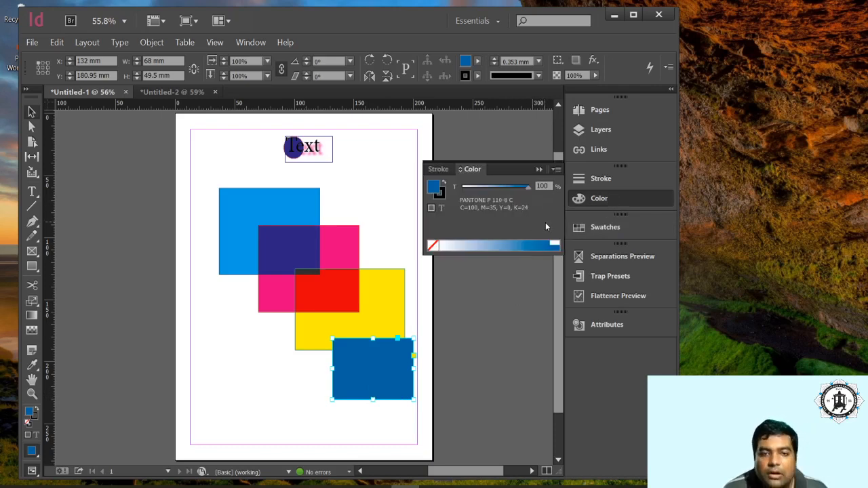
pyautogui.click(539, 170)
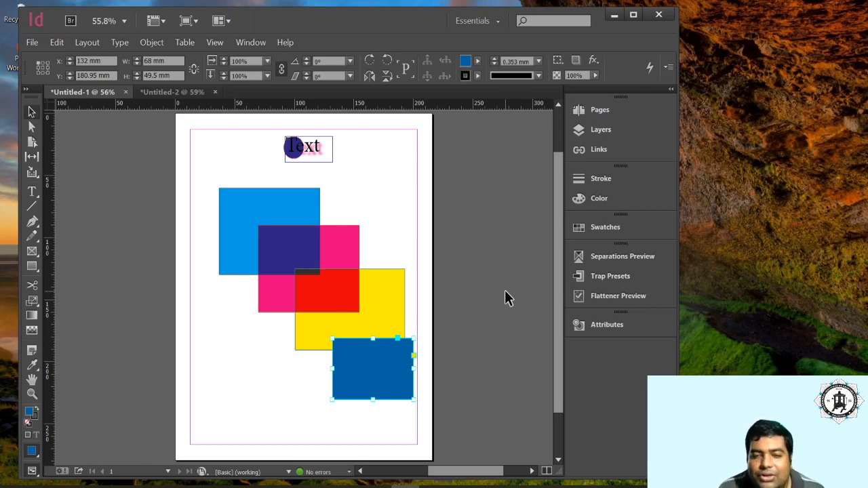
# Inspect the darker blue rectangle's fill swatch in the swatch list and the options for which swatches are shown.
pyautogui.click(597, 229)
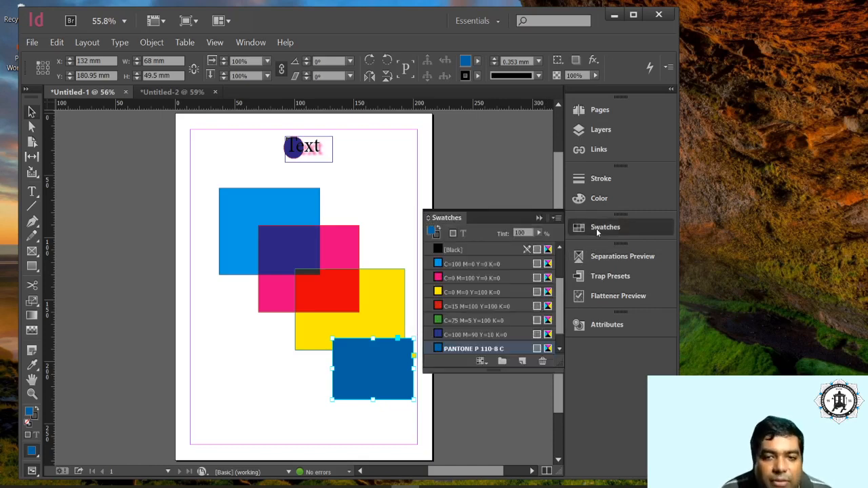
pyautogui.click(481, 362)
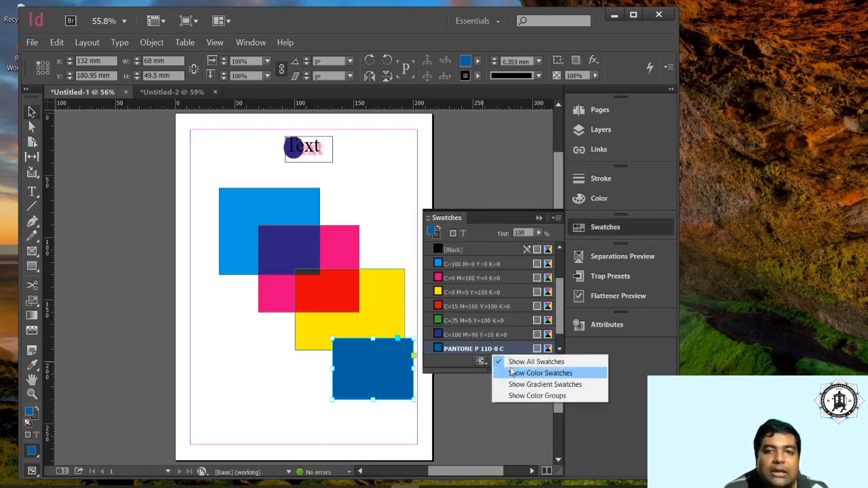
pyautogui.click(540, 217)
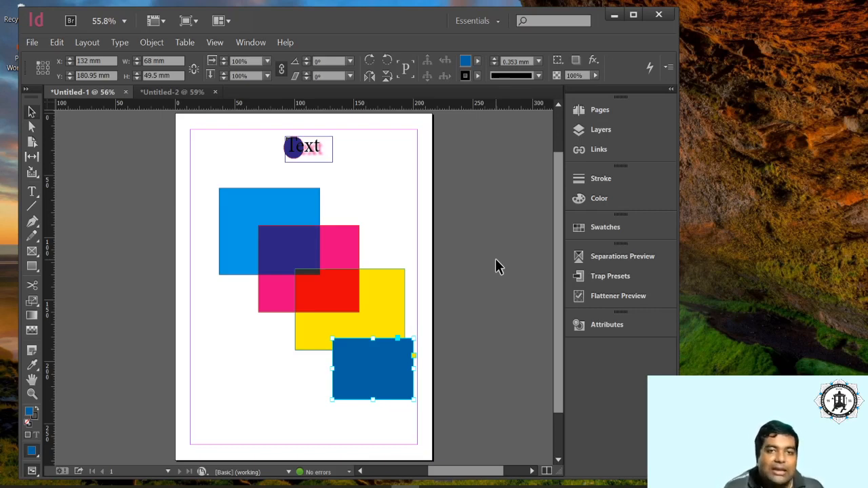
# Examine the CMYK values of the magenta rectangle's fill, and reselect the darker blue rectangle for comparison.
pyautogui.click(351, 246)
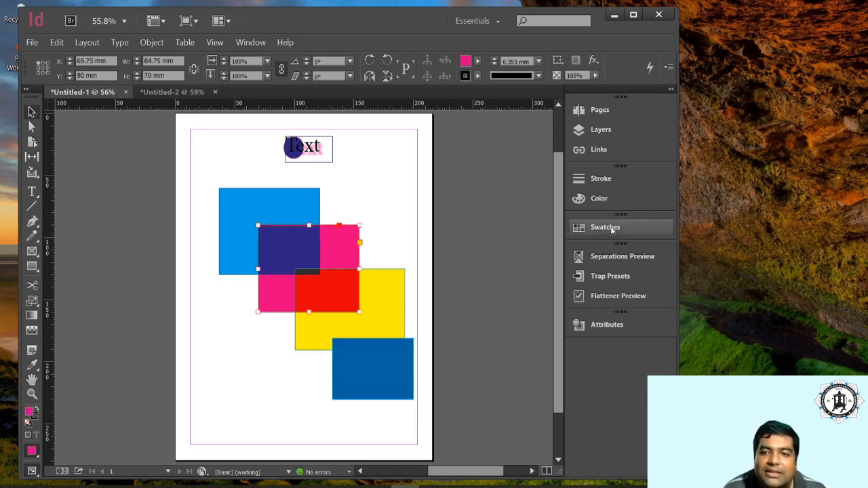
pyautogui.click(596, 200)
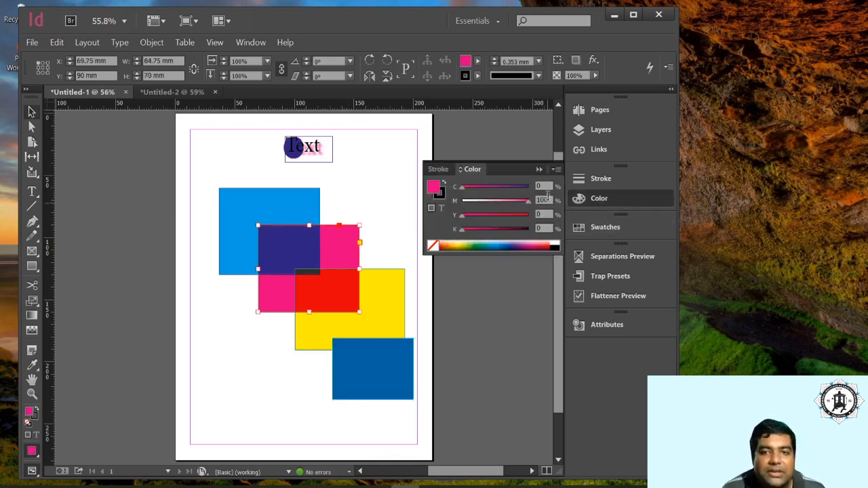
pyautogui.click(540, 169)
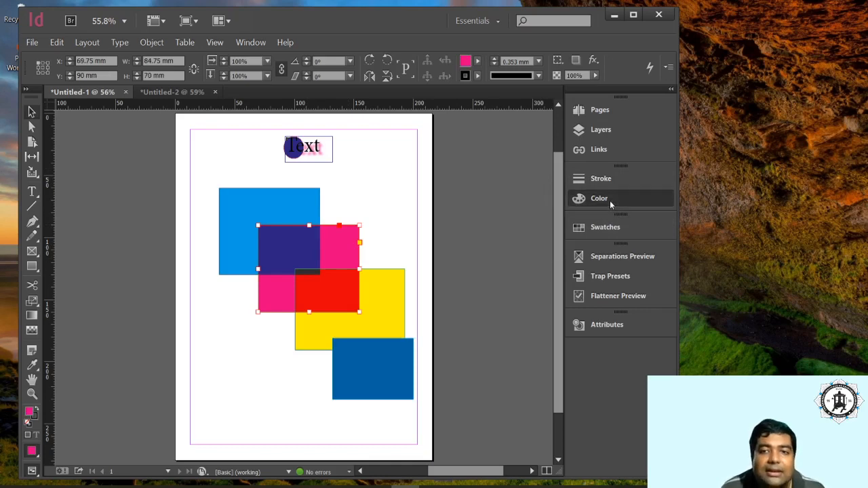
pyautogui.click(610, 201)
pyautogui.click(538, 170)
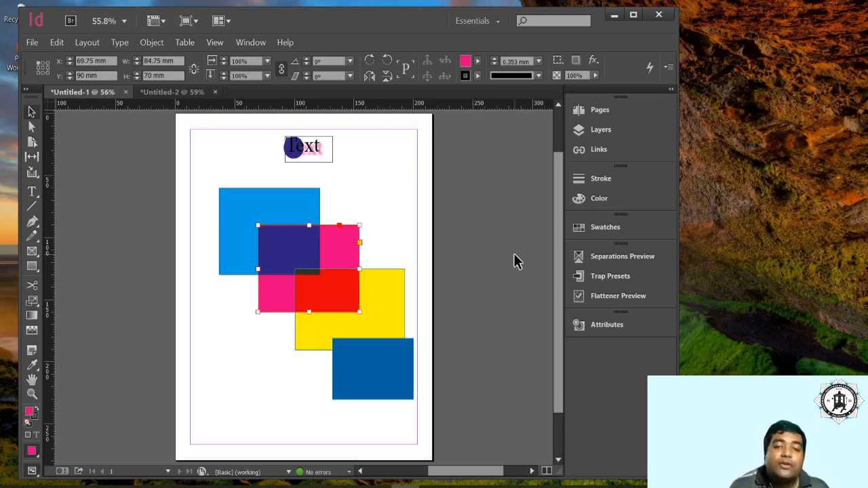
pyautogui.click(399, 394)
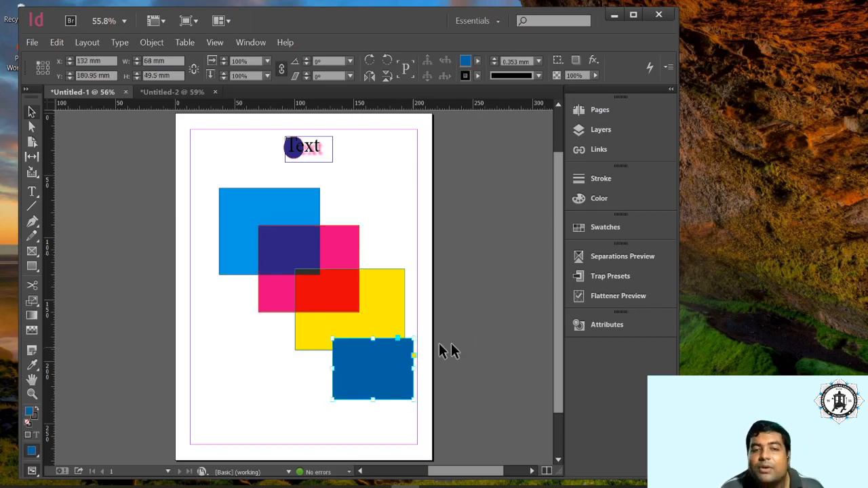